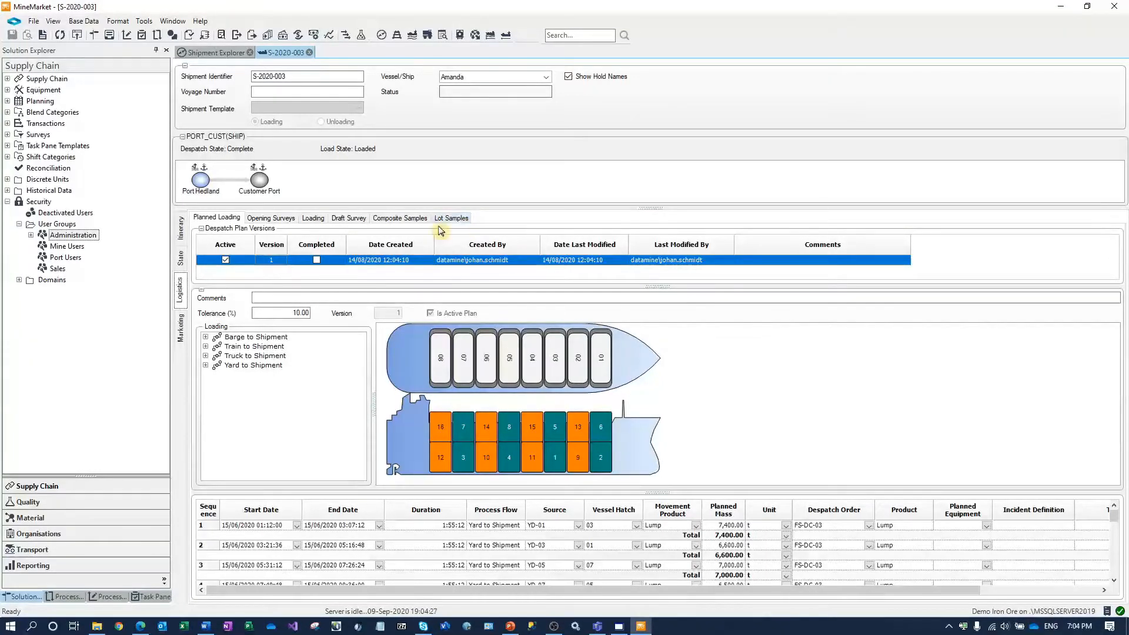
# - Open the Administration user group's form tab configuration and collapse the Path column
pyautogui.click(65, 236)
pyautogui.doubleClick(65, 237)
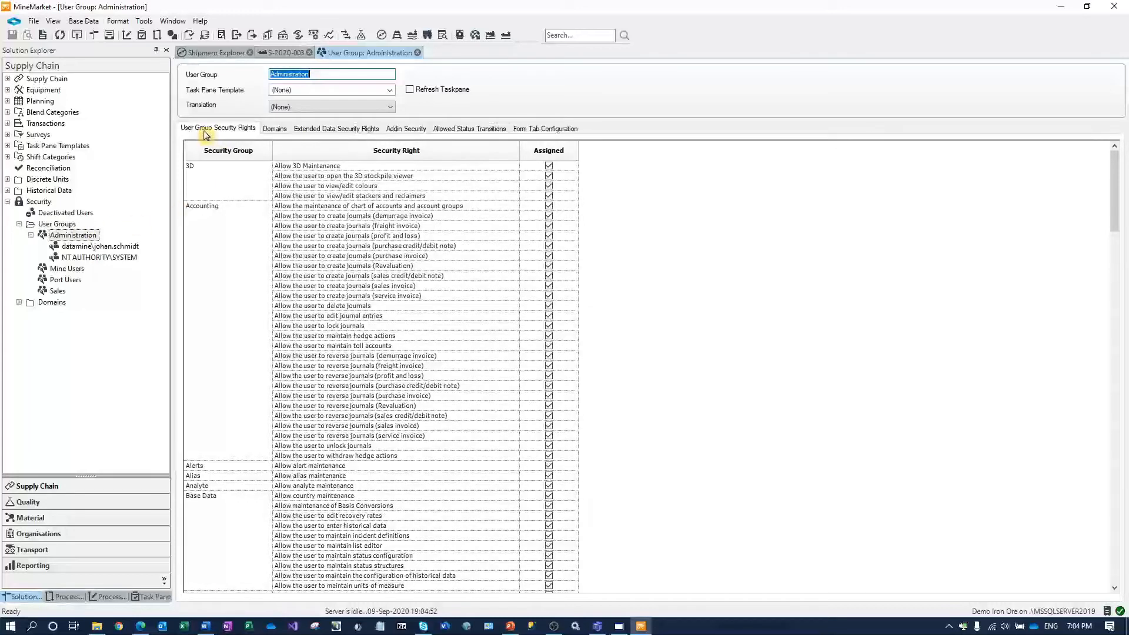
pyautogui.click(565, 129)
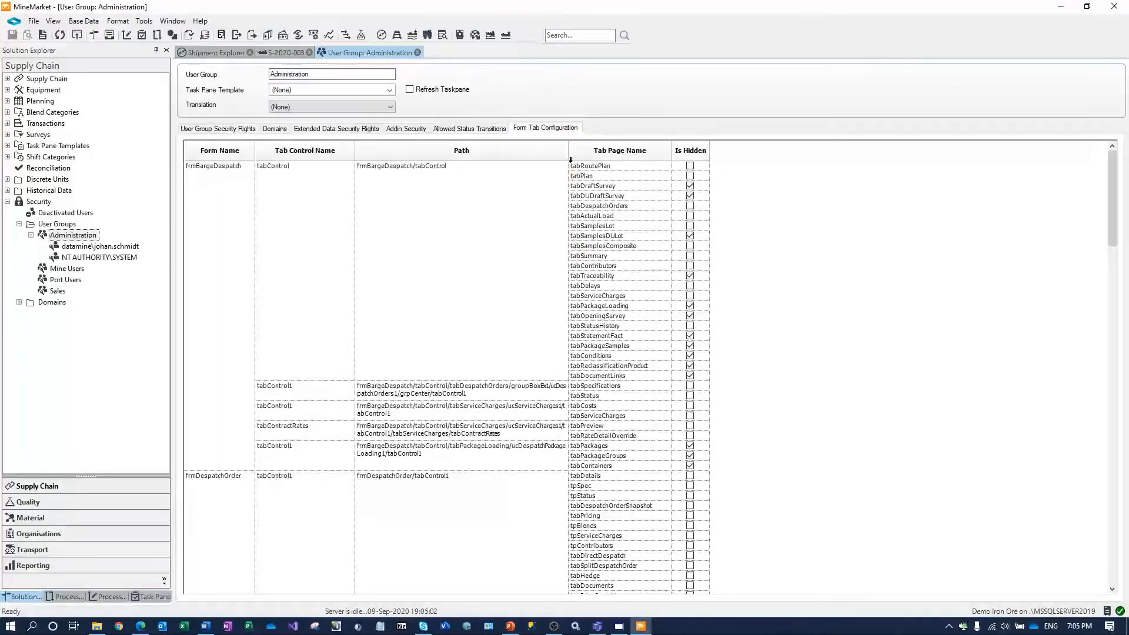
pyautogui.moveTo(570, 157); pyautogui.dragTo(356, 167)
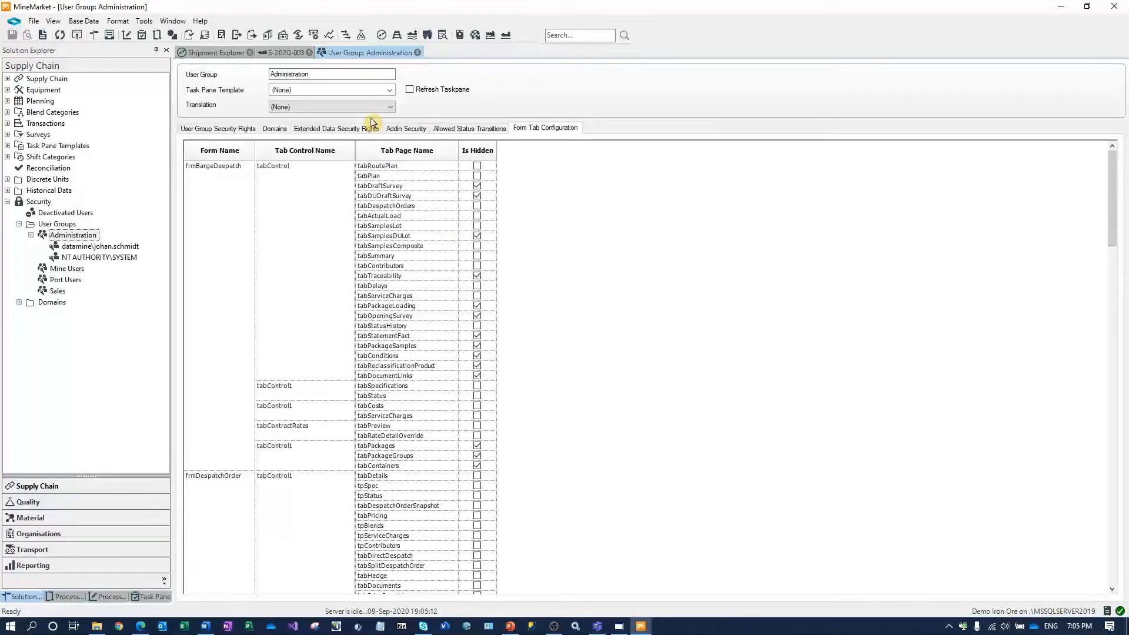
# - Detach the Administration user group form and tile it side by side with the main MineMarket window
pyautogui.rightClick(378, 57)
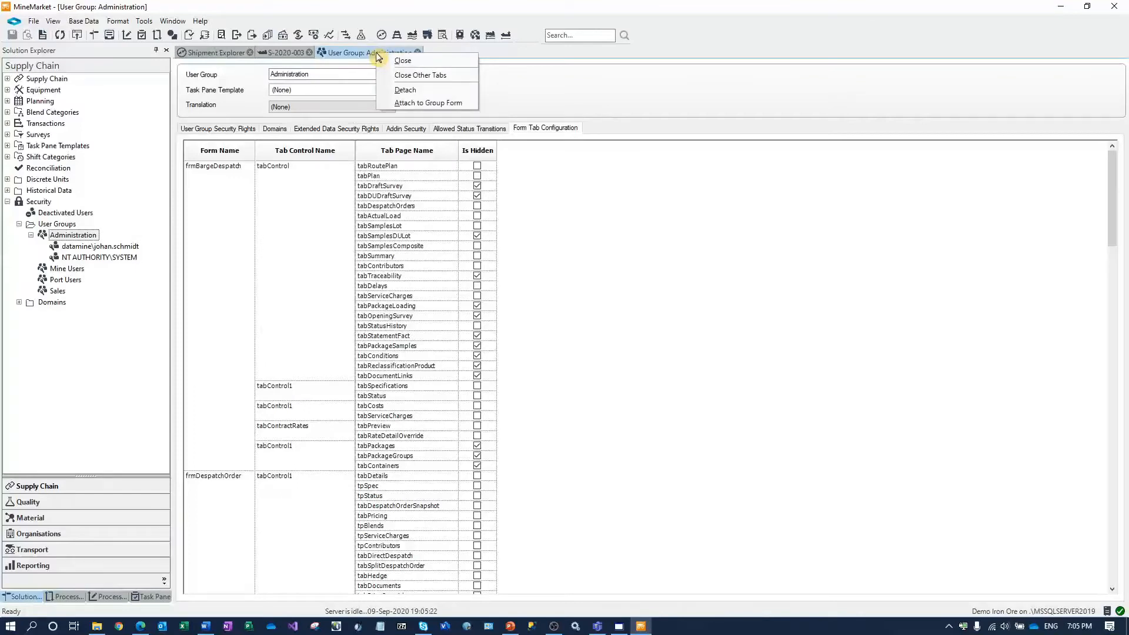
pyautogui.click(413, 92)
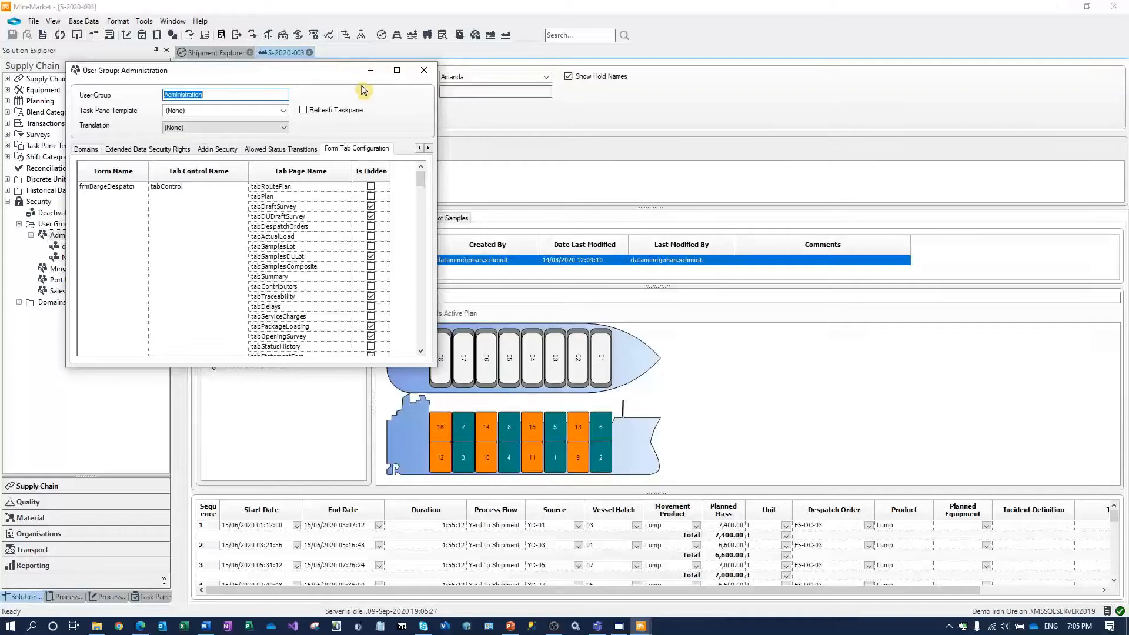
pyautogui.moveTo(314, 79); pyautogui.dragTo(1127, 323)
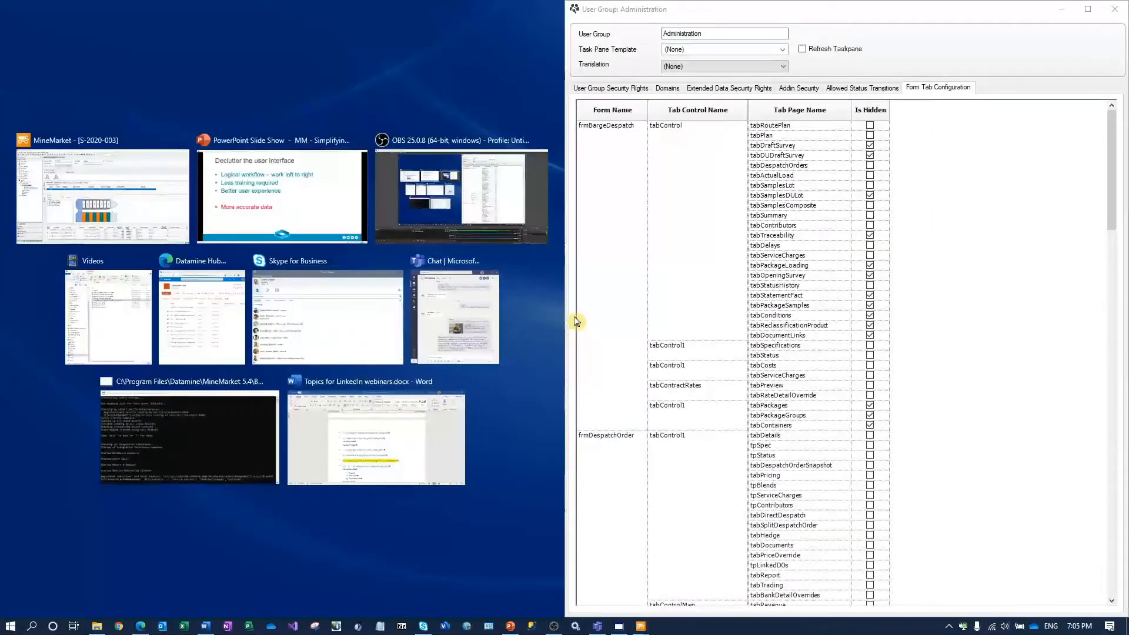
pyautogui.click(153, 212)
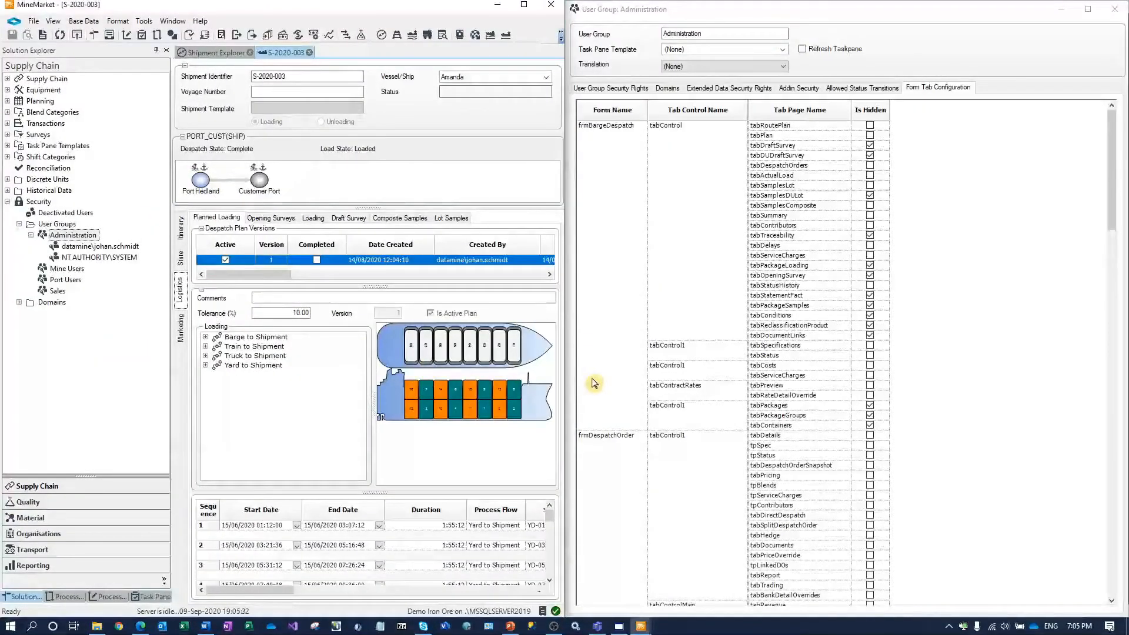
# - Review the forms and tab pages listed in the form tab configuration, from frmBargeDespatch through frmStockyard
pyautogui.click(1113, 251)
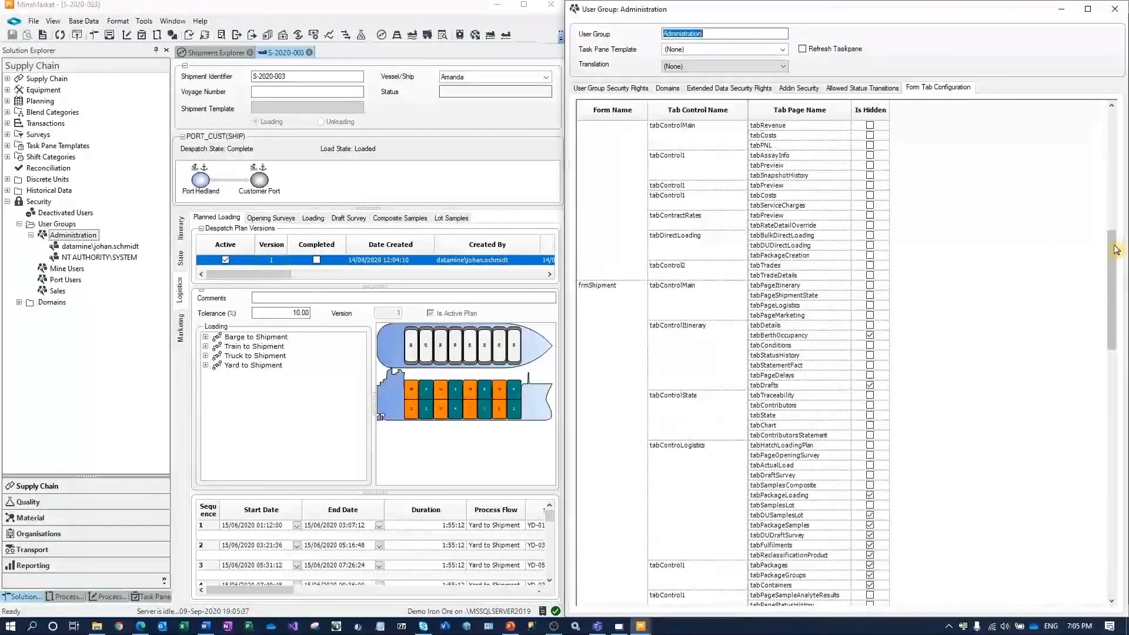
pyautogui.click(1113, 137)
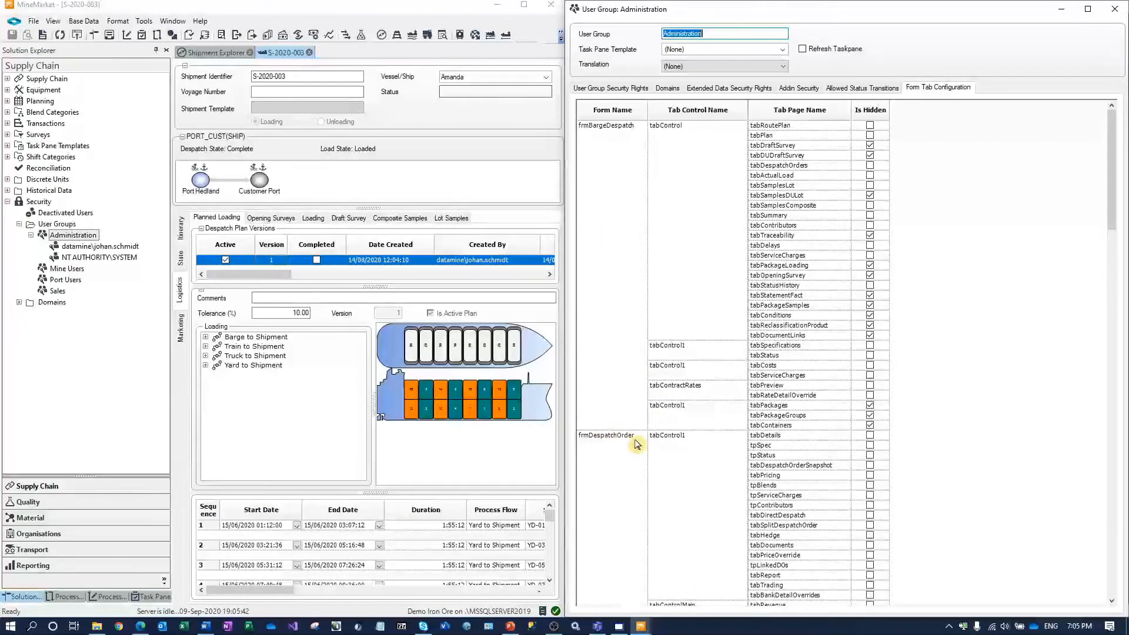
pyautogui.click(1111, 390)
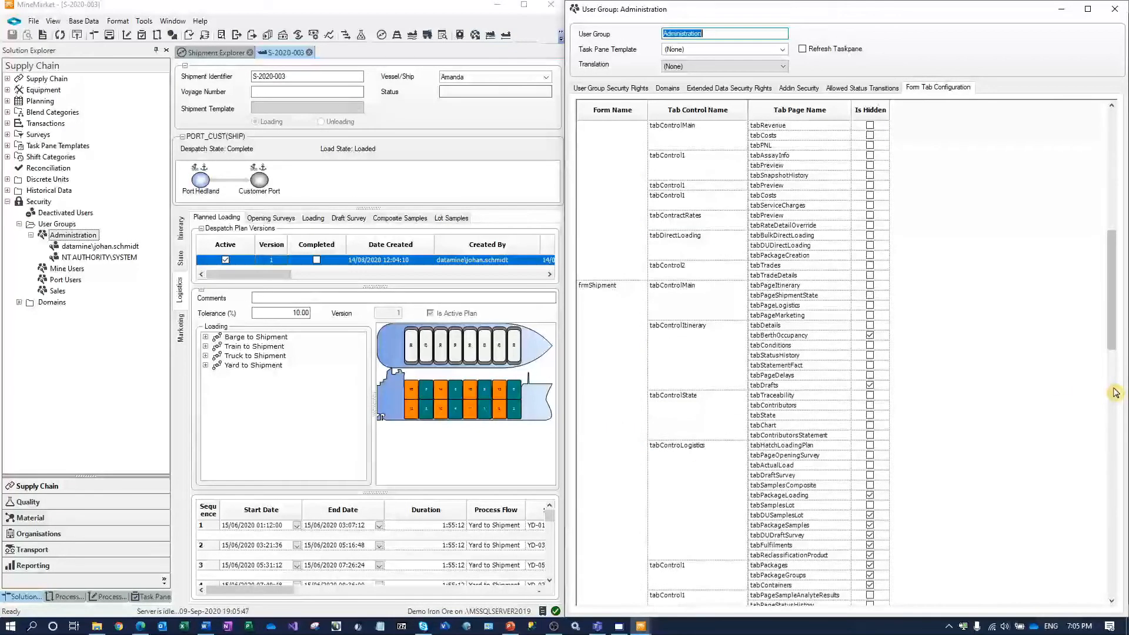
pyautogui.click(1113, 395)
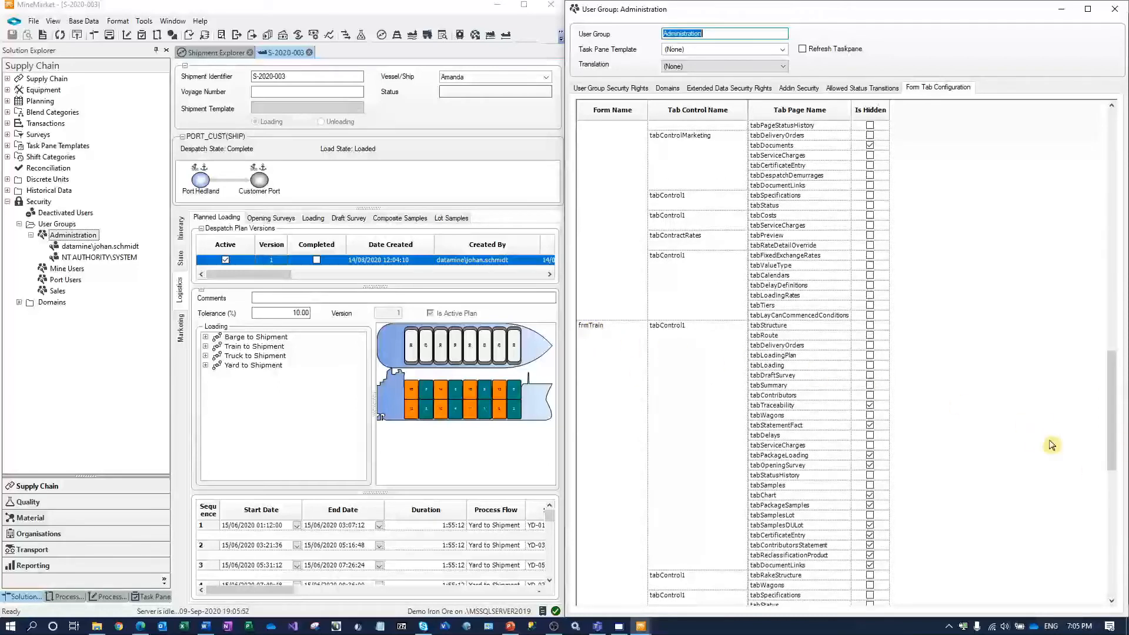
pyautogui.click(1116, 552)
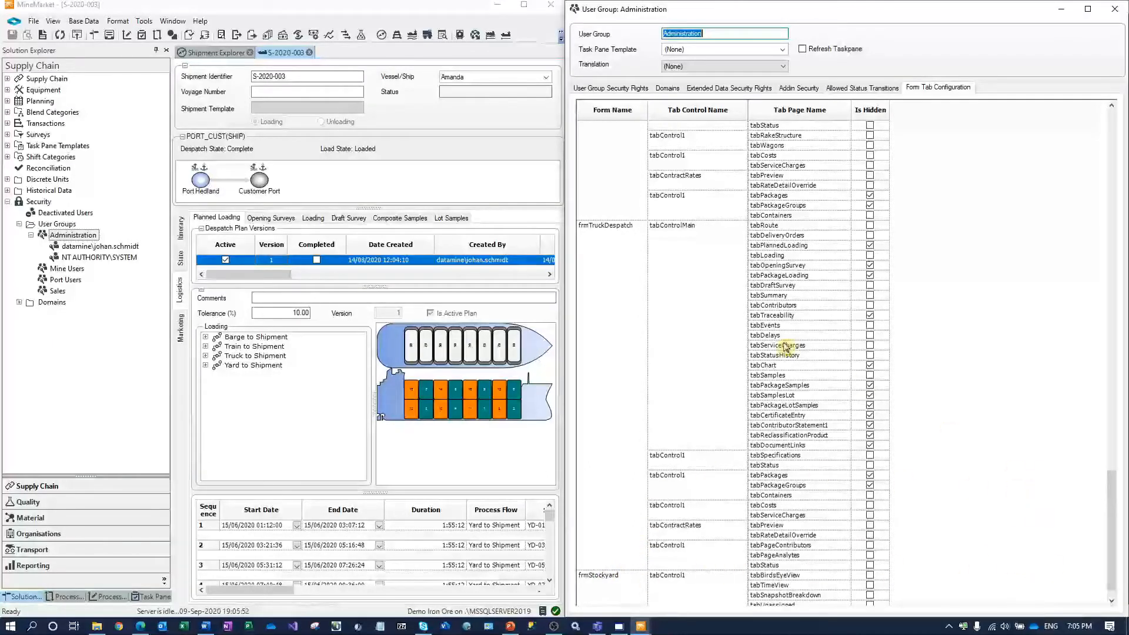
pyautogui.moveTo(1112, 526); pyautogui.dragTo(1124, 142)
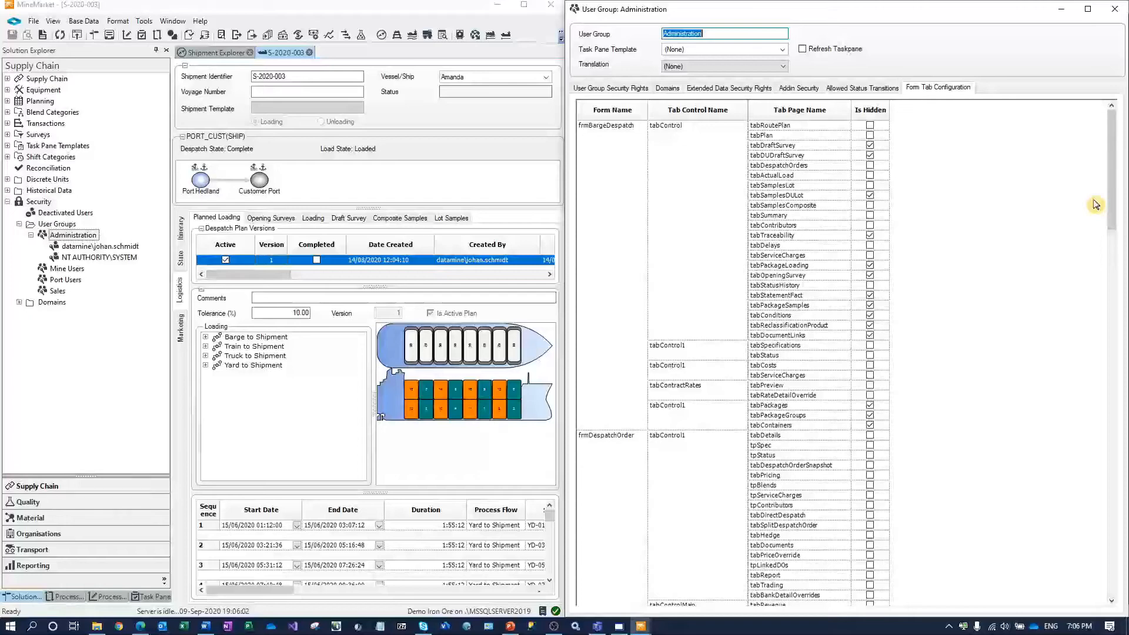
# - Hide tabHatchLoadingPlan, tabPageOpeningSurvey and tabSamplesLot under frmShipment's tabControLogistics and save the user group
pyautogui.moveTo(1110, 210); pyautogui.dragTo(1119, 369)
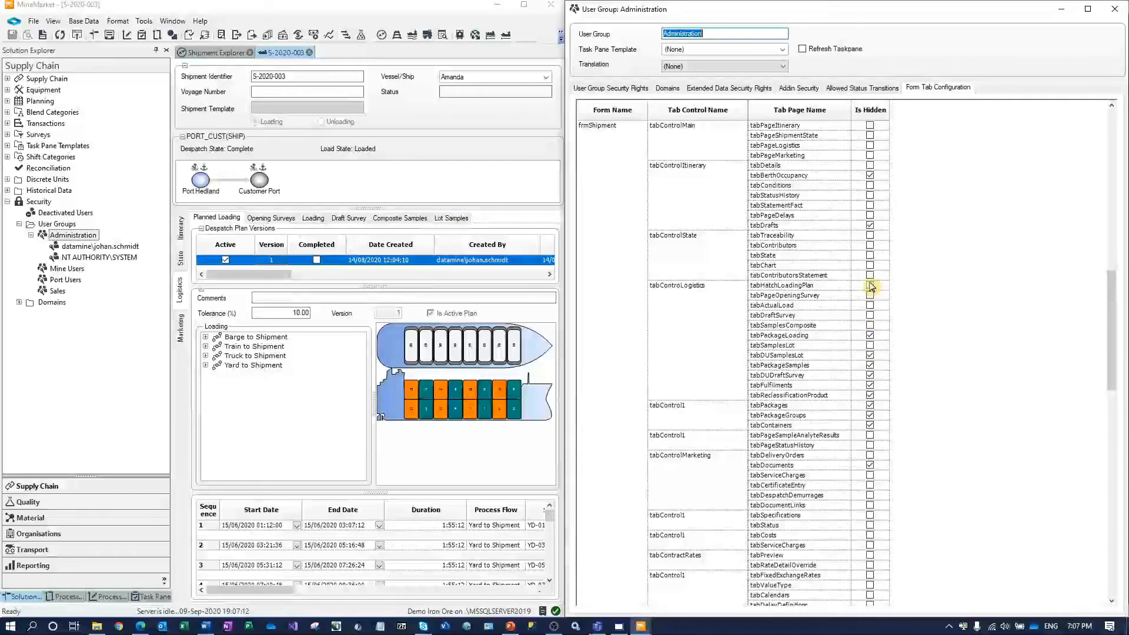
pyautogui.click(871, 355)
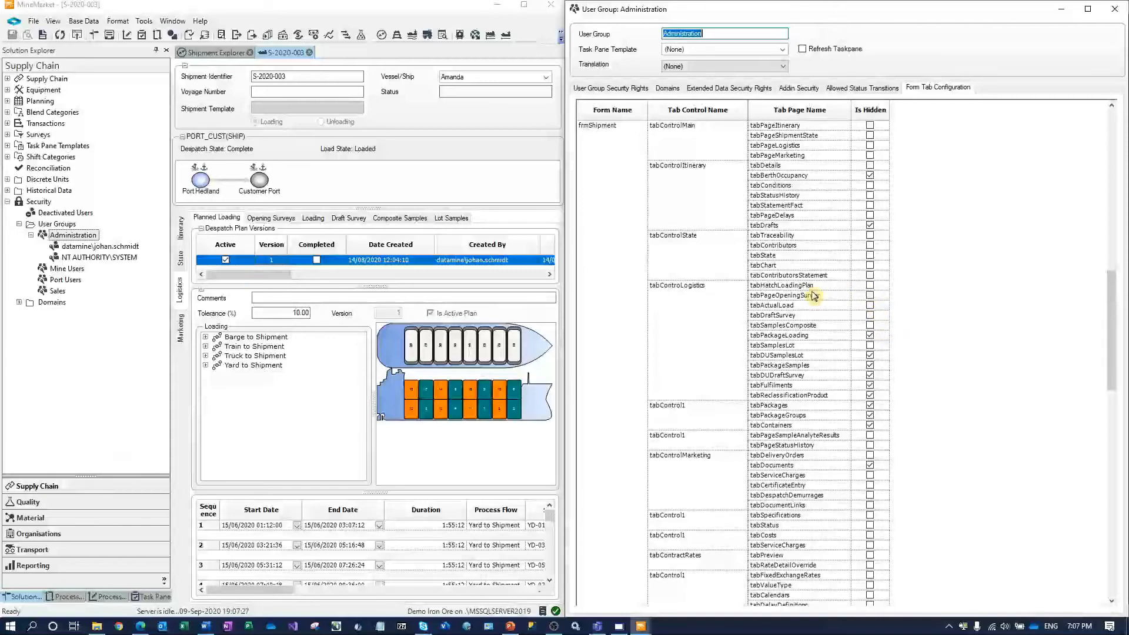
pyautogui.click(870, 287)
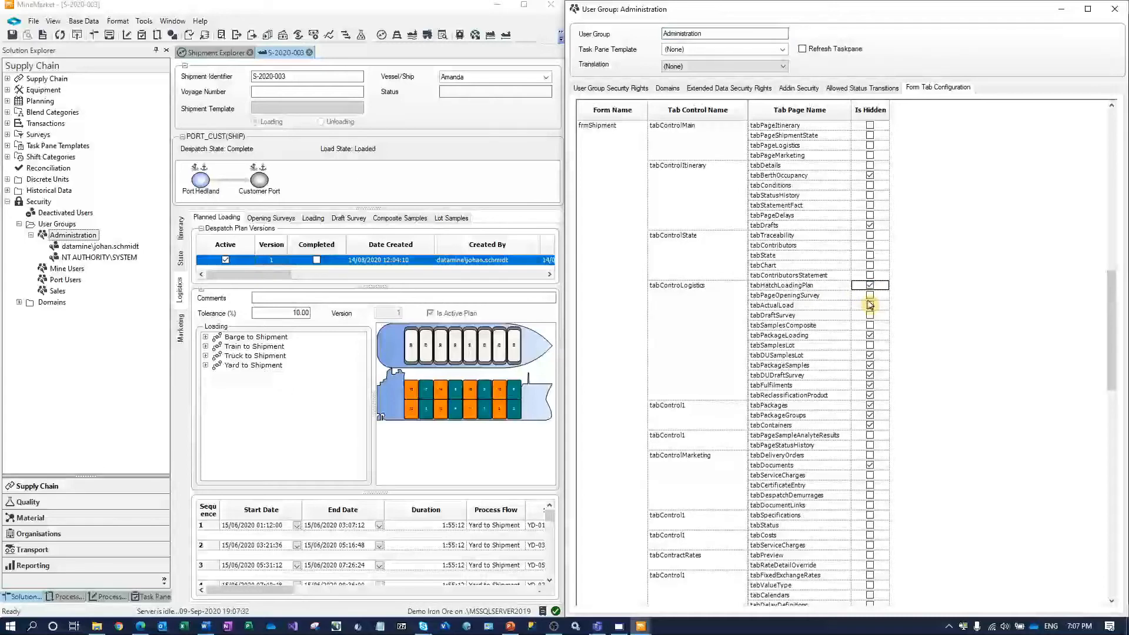
pyautogui.click(870, 296)
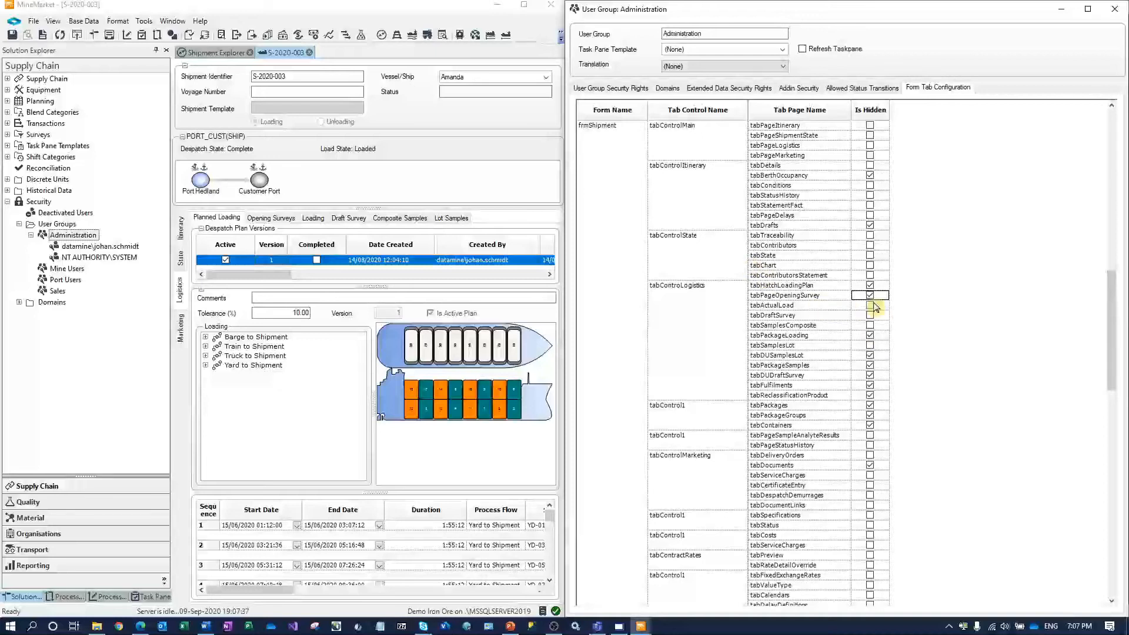
pyautogui.click(12, 35)
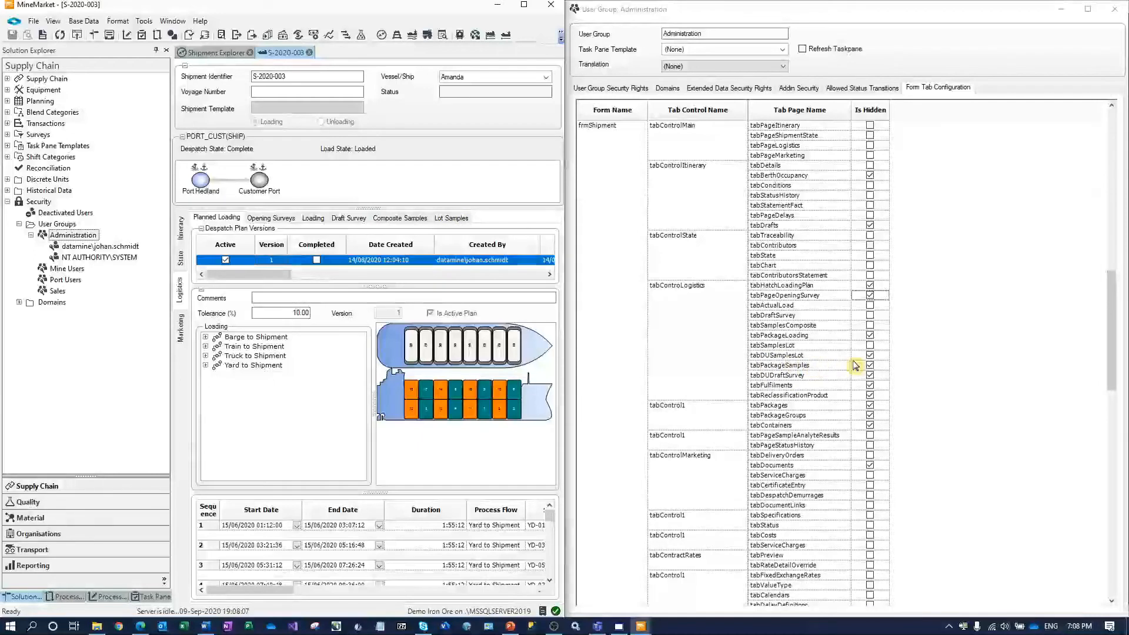
pyautogui.click(870, 346)
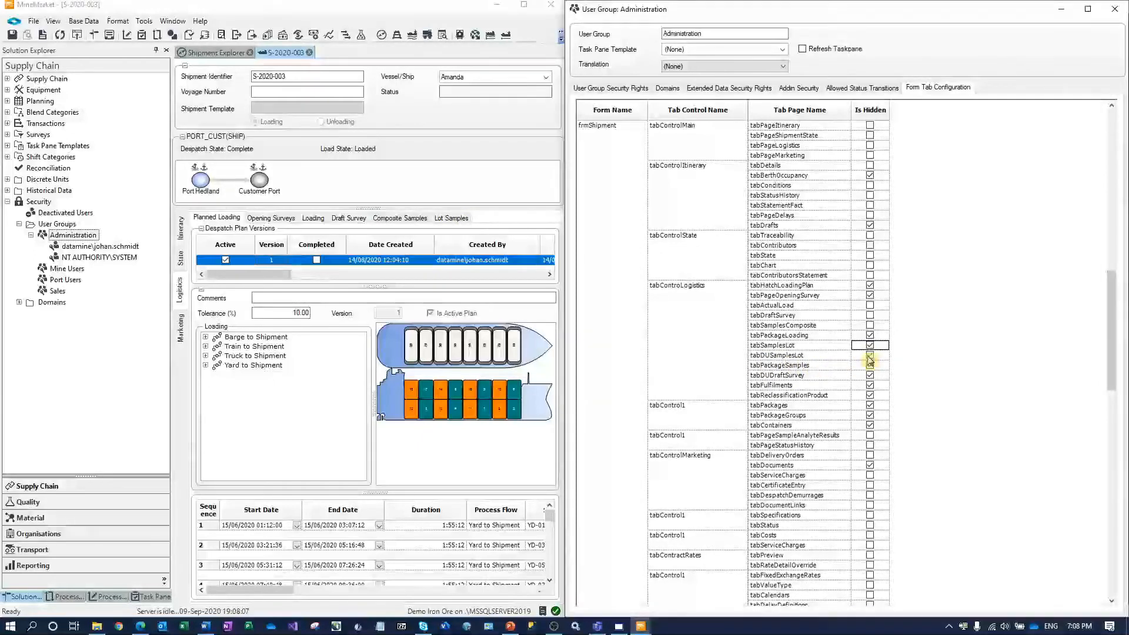
pyautogui.click(12, 34)
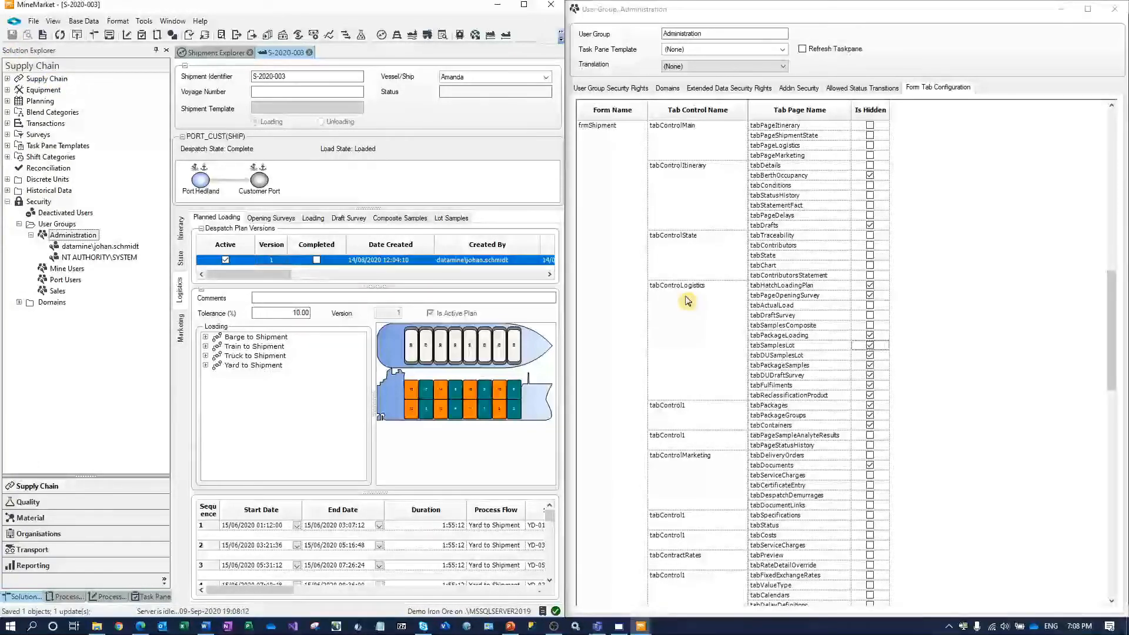
# - Move the tabSamplesComposite tab page up above tabDraftSurvey in frmShipment's logistics tab control and save the change
pyautogui.click(870, 295)
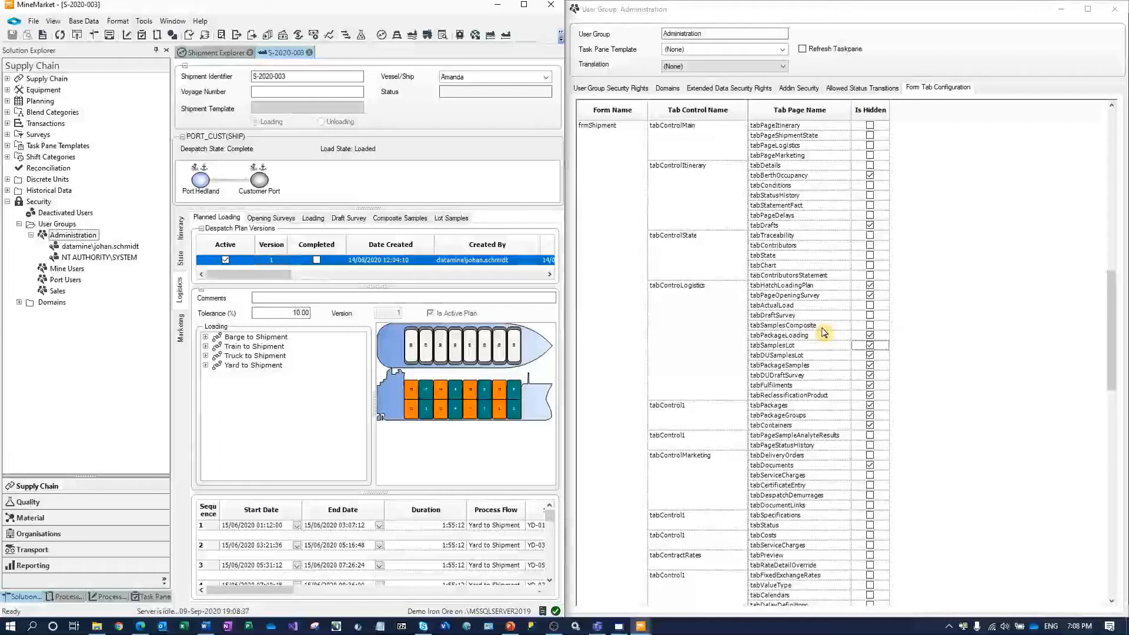
pyautogui.rightClick(823, 333)
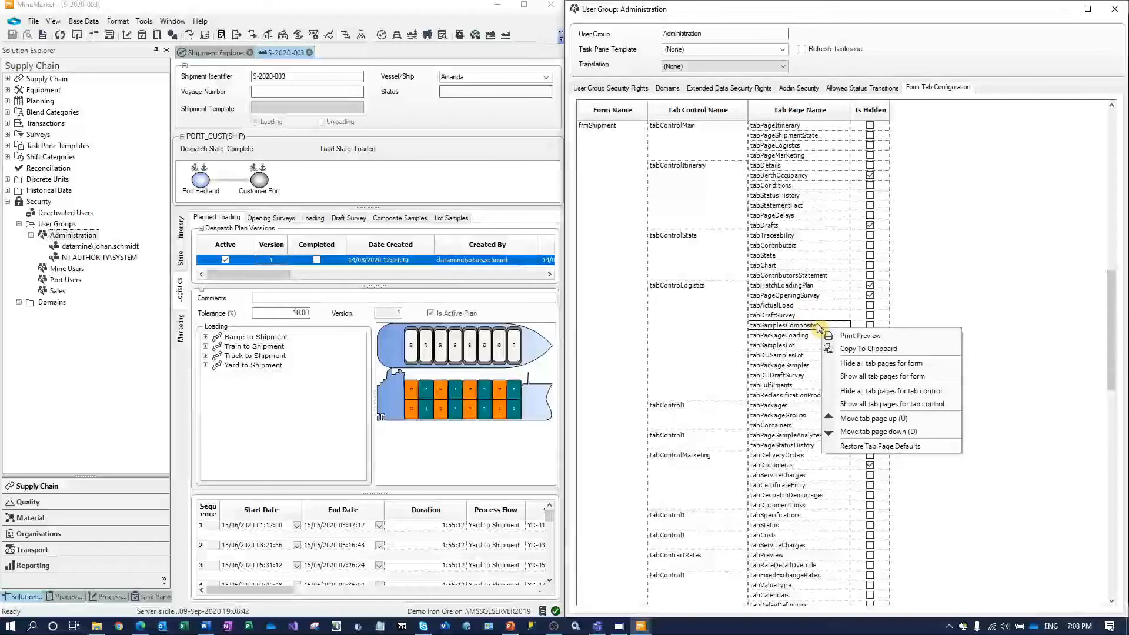
pyautogui.click(876, 424)
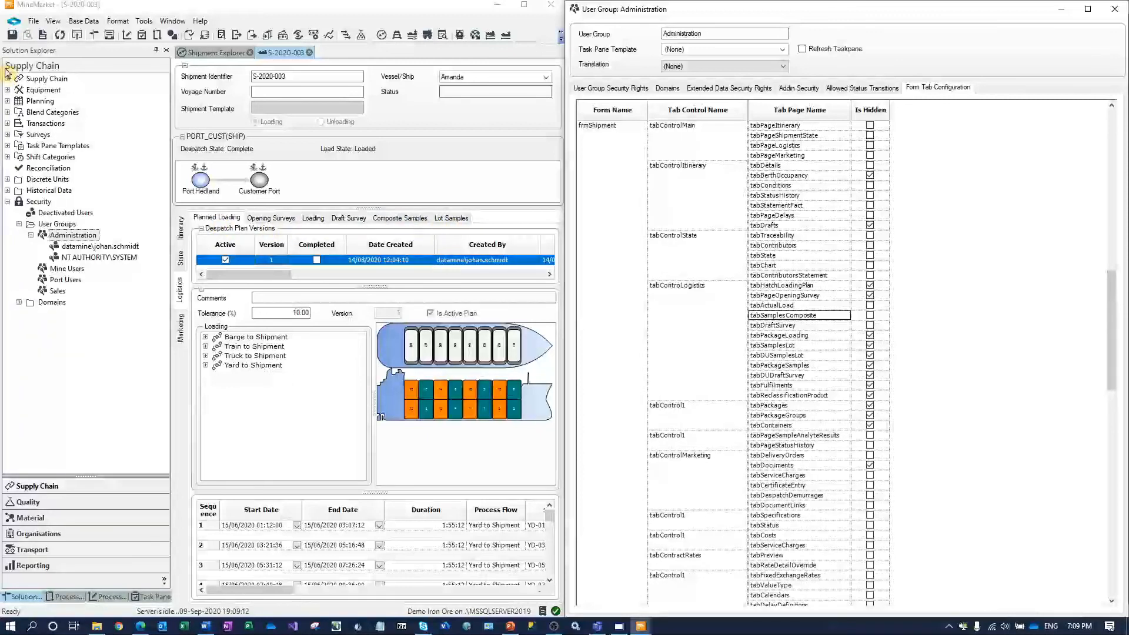
pyautogui.click(13, 36)
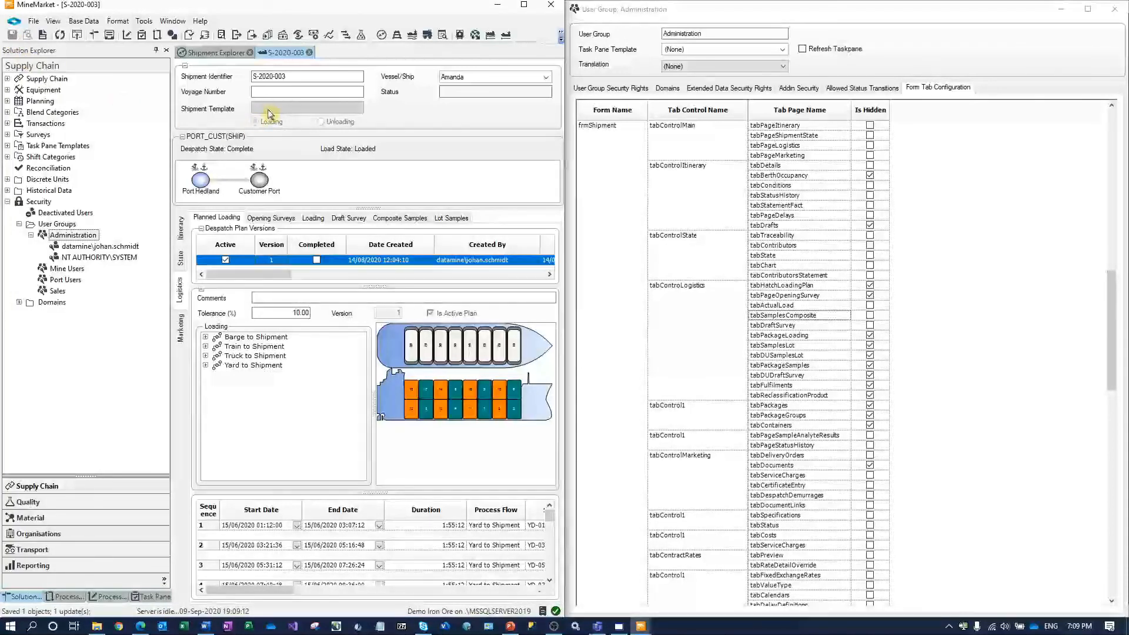
# - Close and reopen shipment S-2020-003, and show its Logistics section to check the tab layout
pyautogui.click(309, 53)
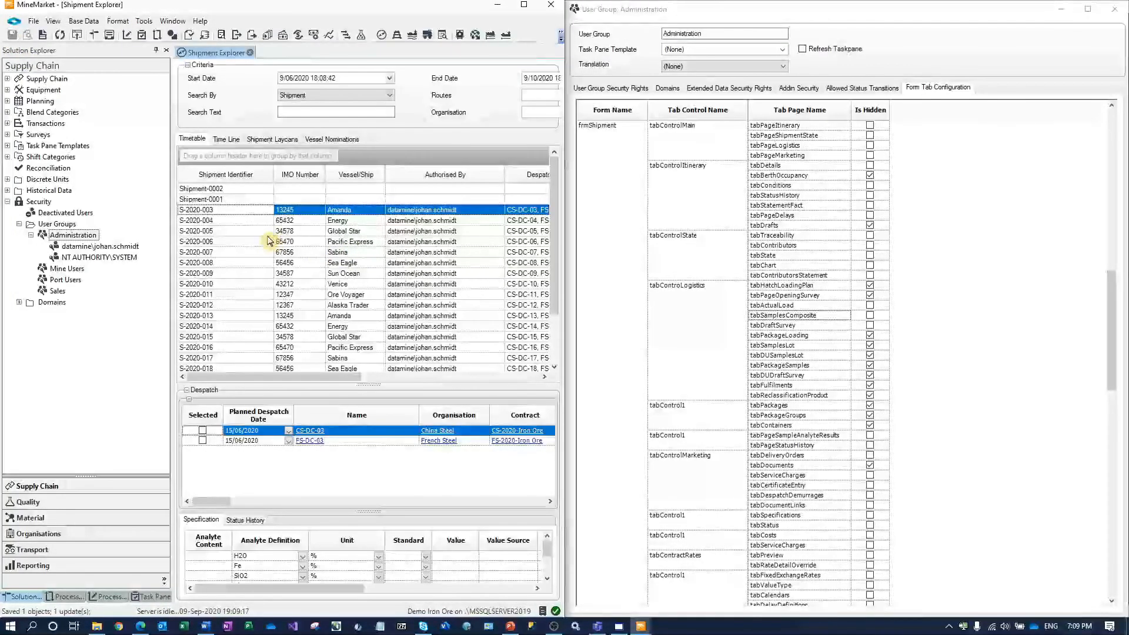
pyautogui.doubleClick(248, 211)
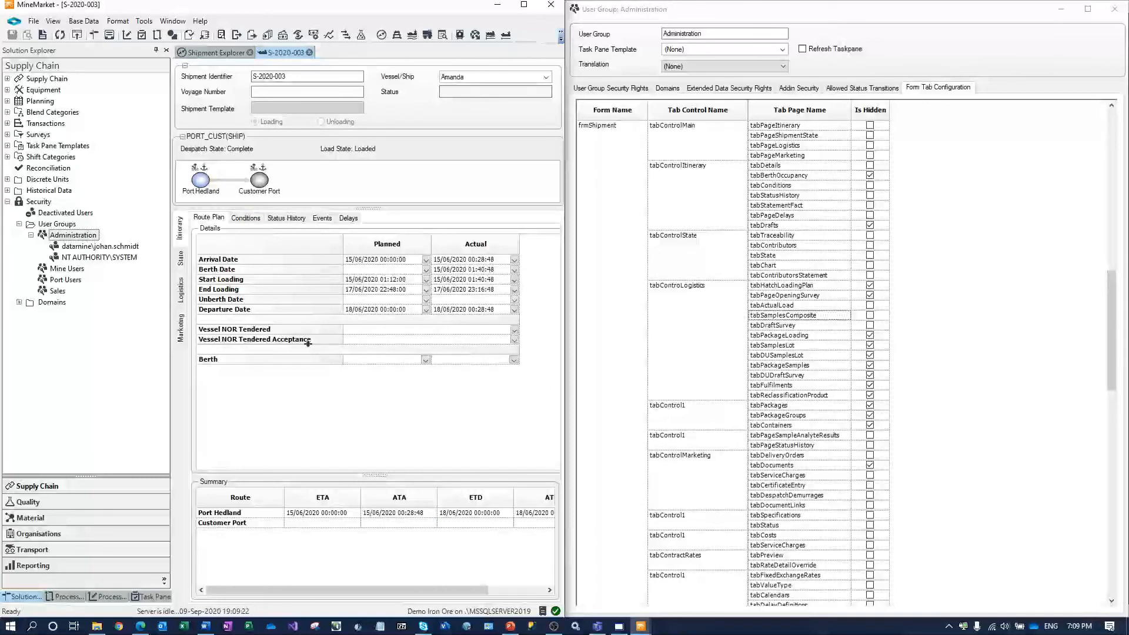
pyautogui.click(181, 290)
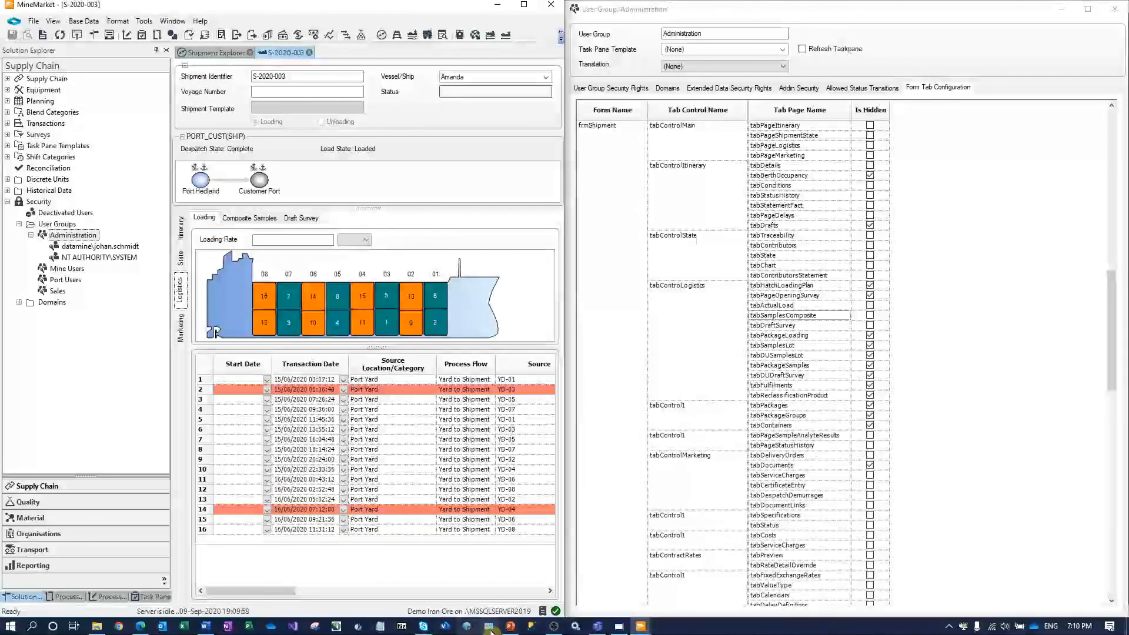
# - Switch to the PowerPoint slide show and advance to the closing slide
pyautogui.click(511, 627)
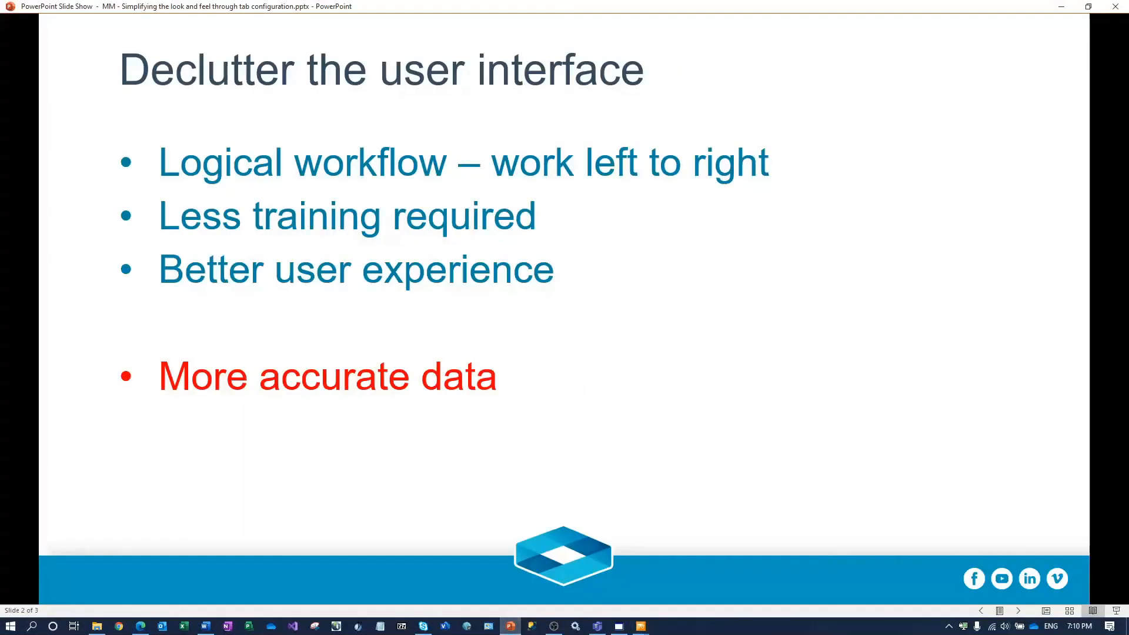
pyautogui.click(477, 467)
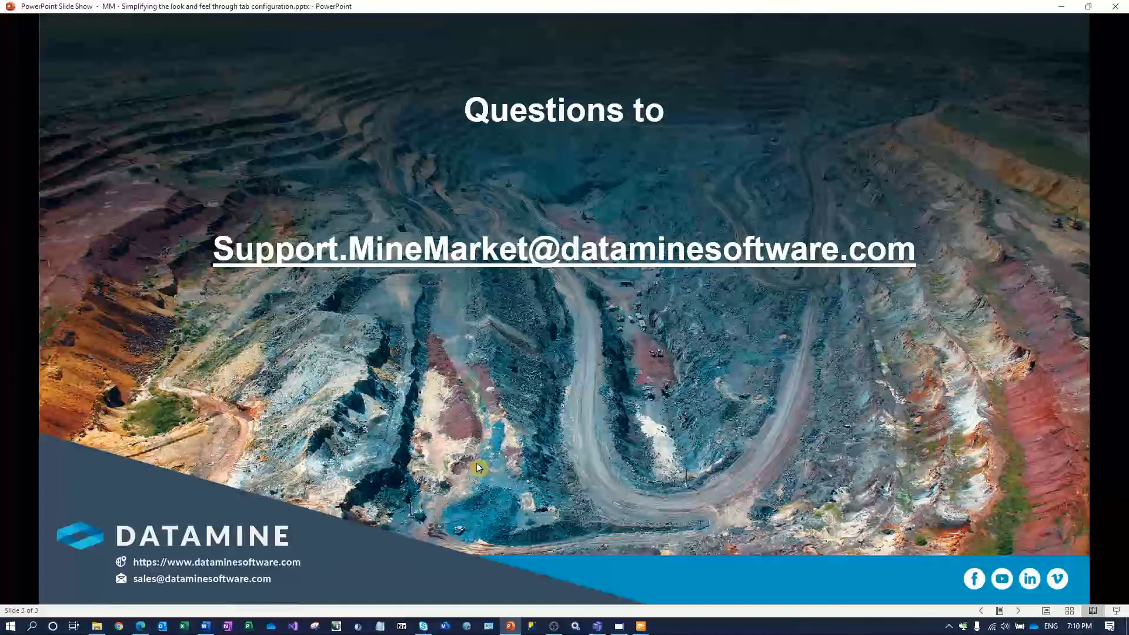